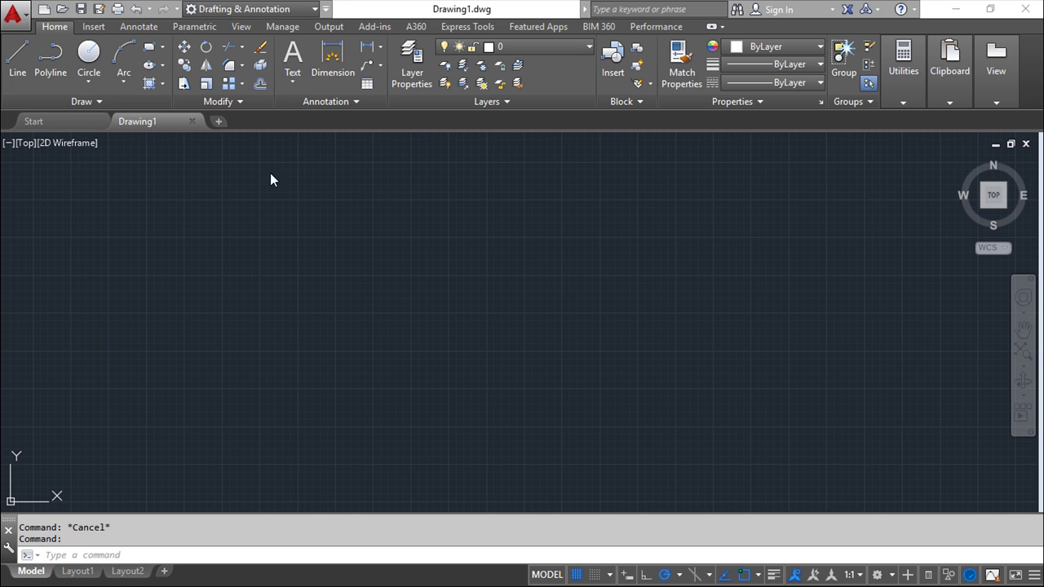
Switch to the Start tab's Learn page and browse the Getting Started and Feature video lists.
click(52, 122)
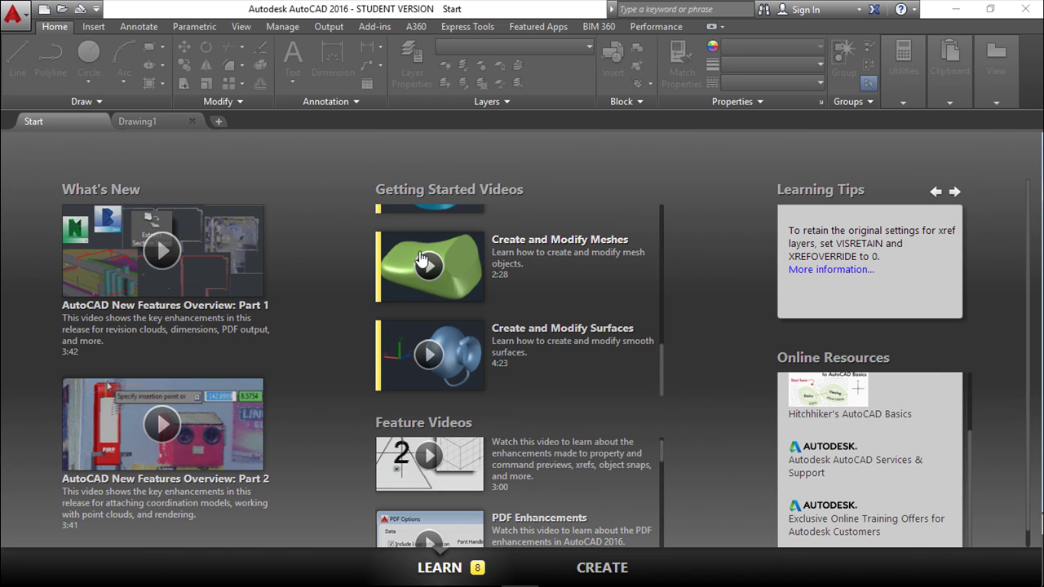
drag(661, 365, 644, 207)
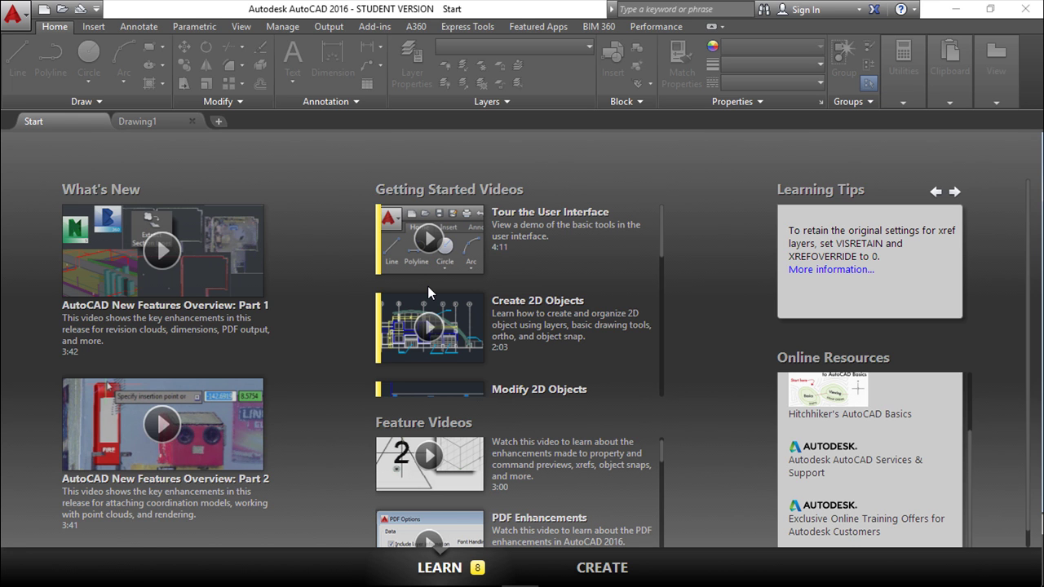
mouse_move(661, 248)
mouse_down()
mouse_move(666, 324)
mouse_move(660, 212)
mouse_up()
mouse_move(662, 450)
mouse_down()
mouse_move(664, 513)
mouse_move(670, 453)
mouse_up()
mouse_move(137, 121)
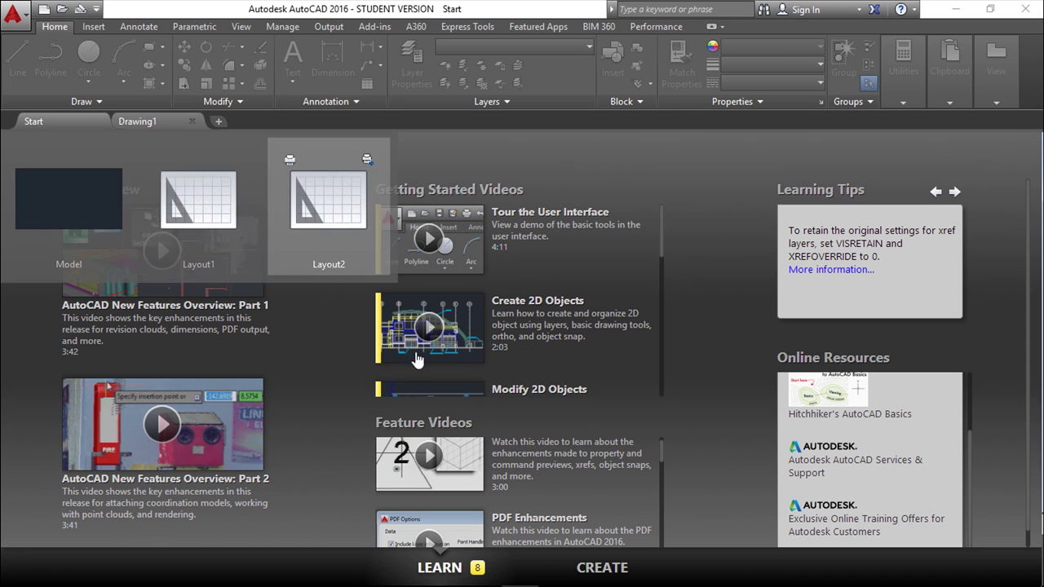
From Drawing1, open AutoCAD Help and search for 'line' to show the LINE (Command) article.
click(149, 123)
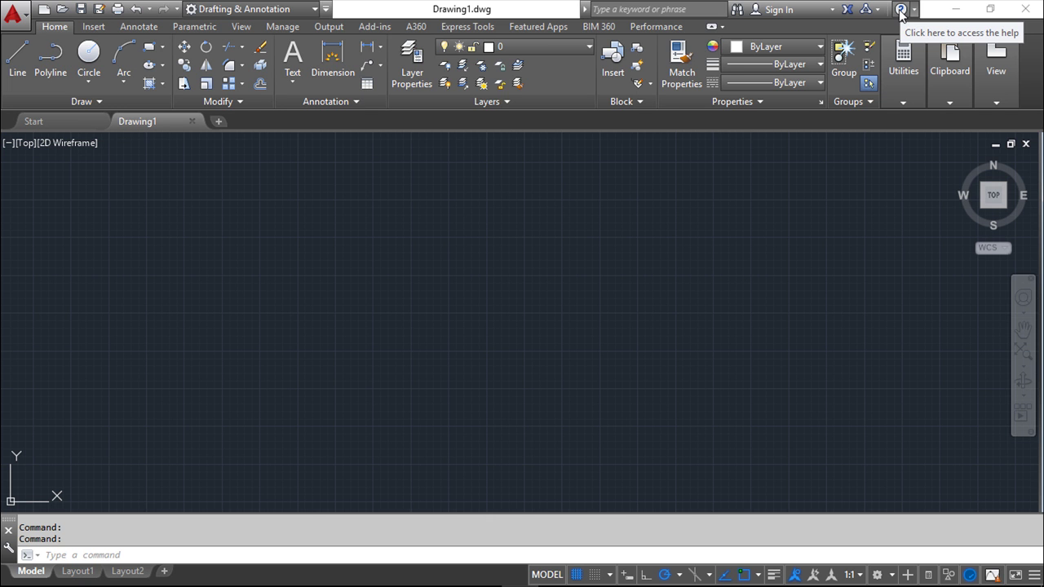
click(901, 14)
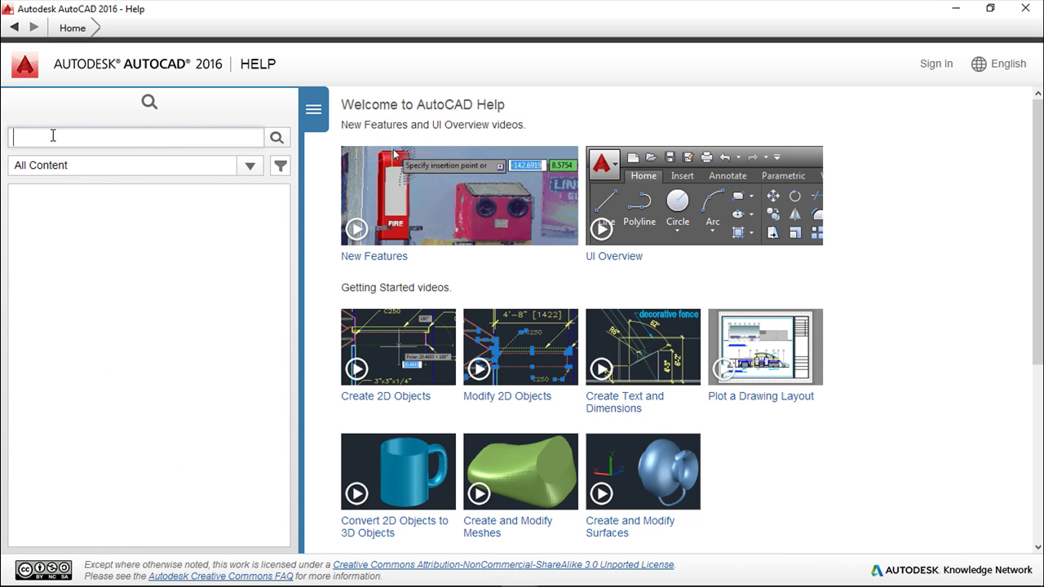
text(line)
key(Return)
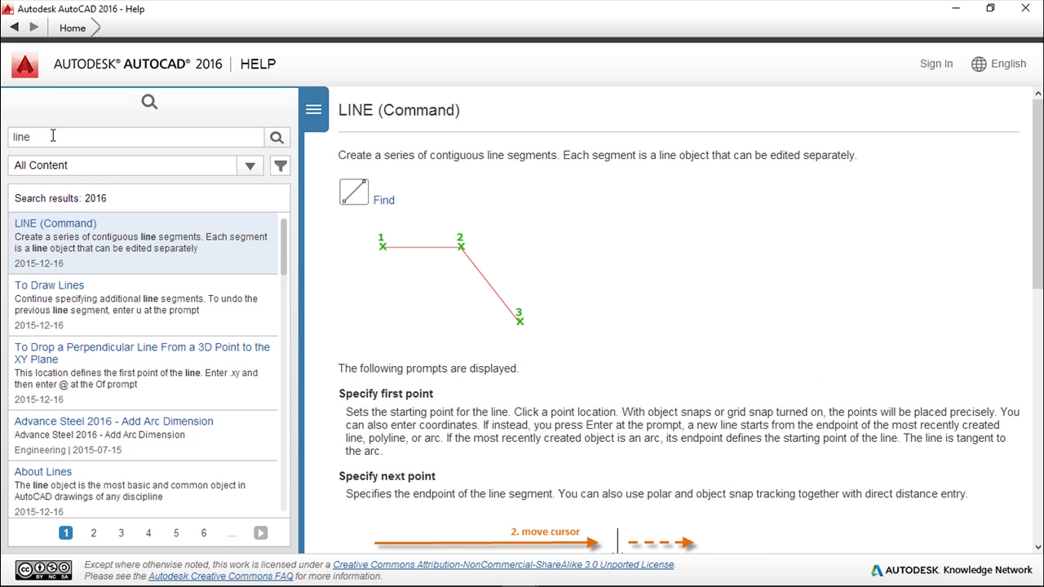
Check the All Content filter, then scroll the LINE article to the Specify next point section.
click(251, 168)
click(250, 173)
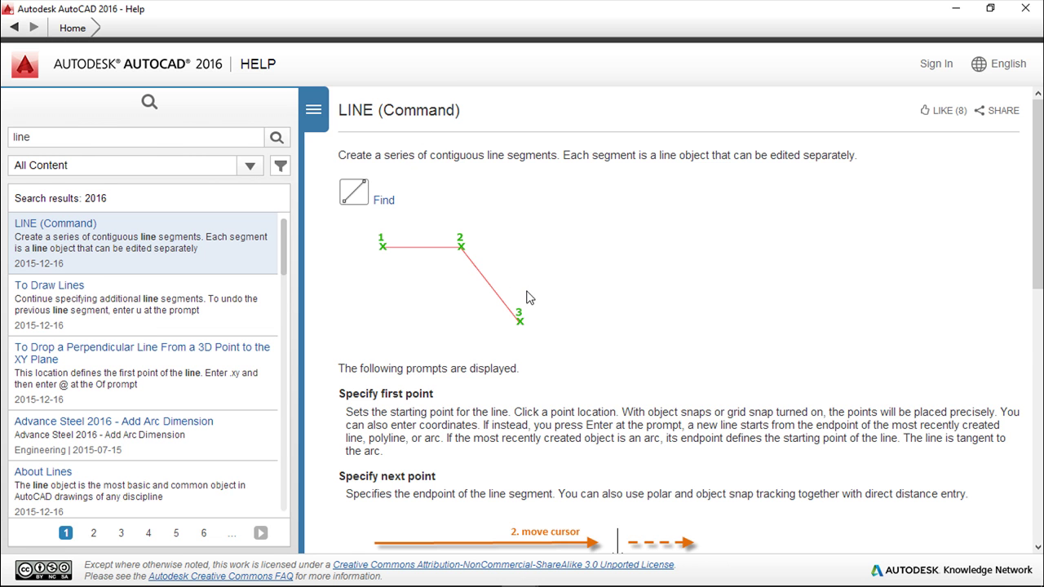
scroll(490, 294, down, 2)
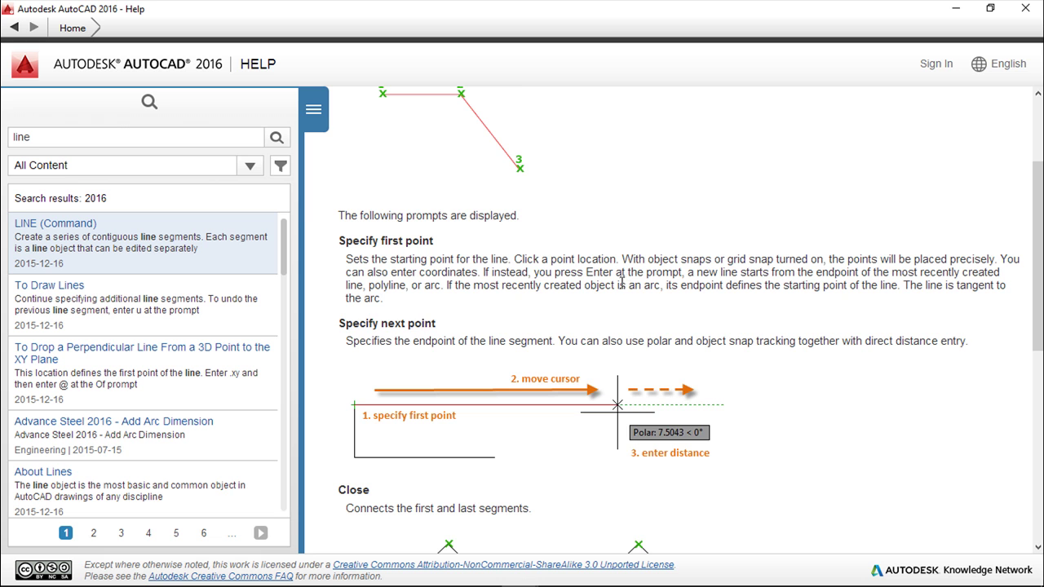
Scroll the LINE (Command) article down to its Related Reference links and back to the top.
scroll(571, 277, down, 1)
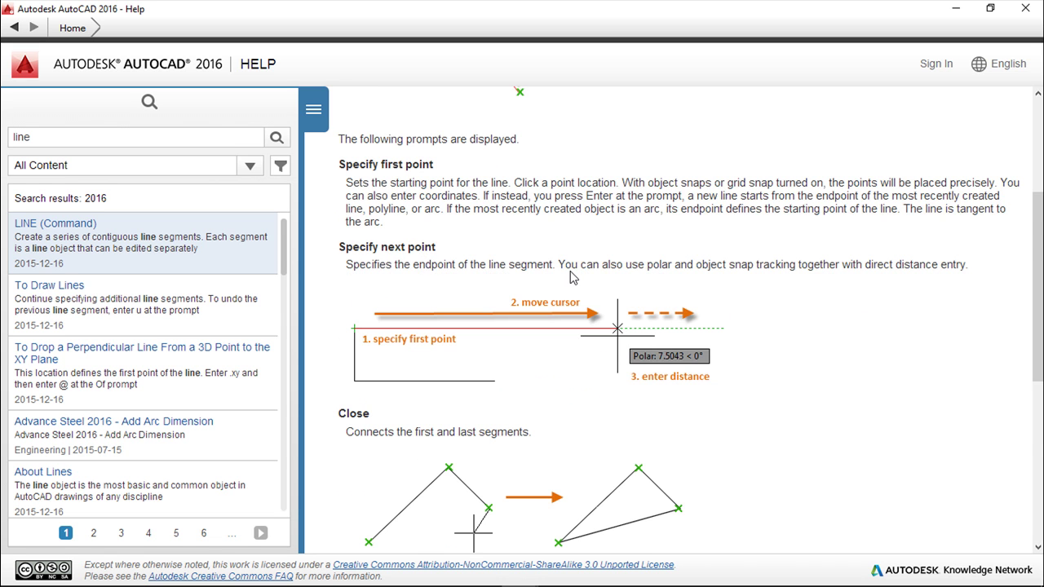
scroll(571, 277, down, 2)
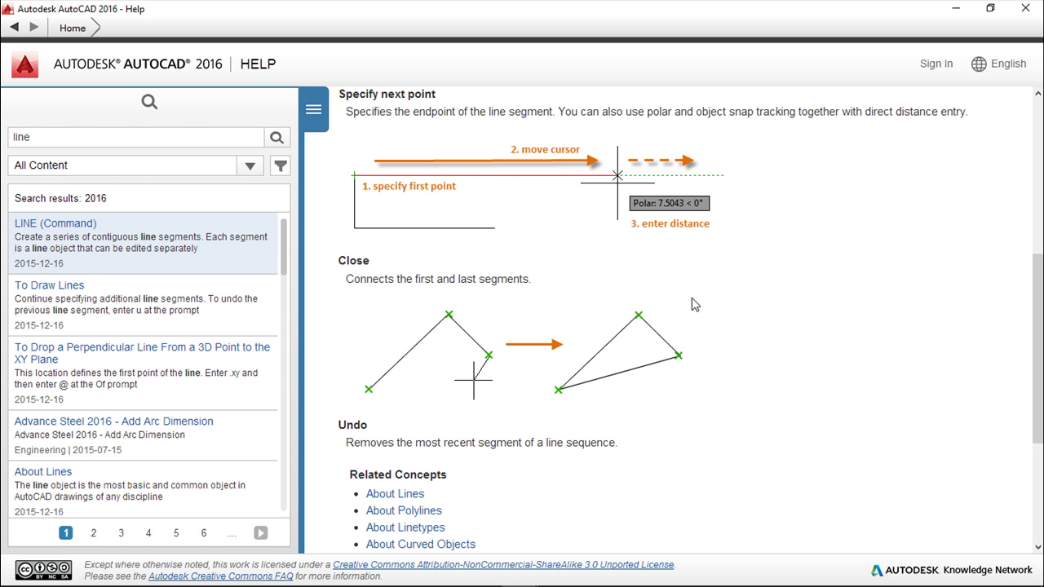
scroll(776, 289, up, 3)
scroll(776, 294, down, 5)
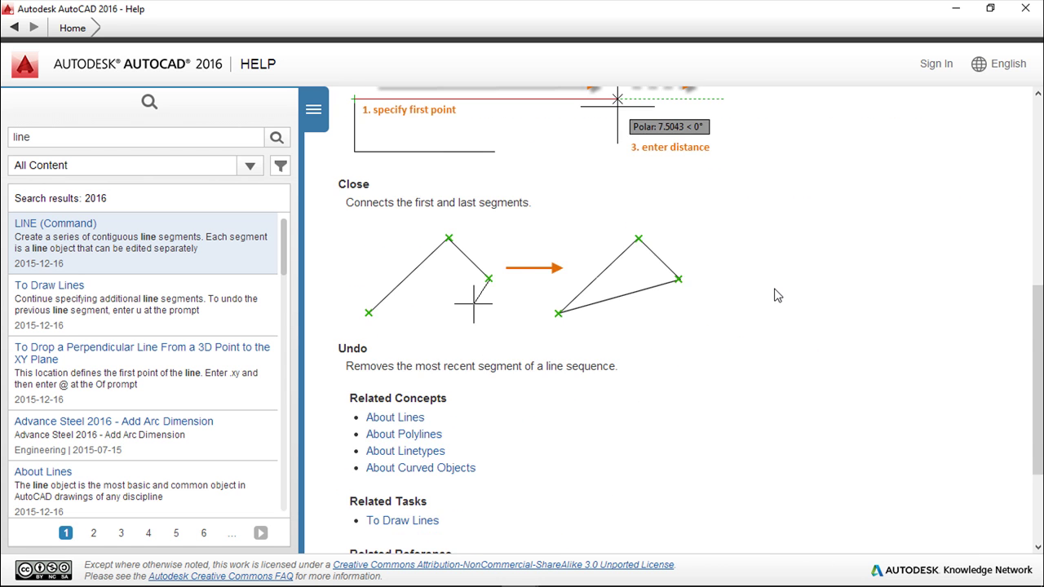
scroll(776, 294, down, 3)
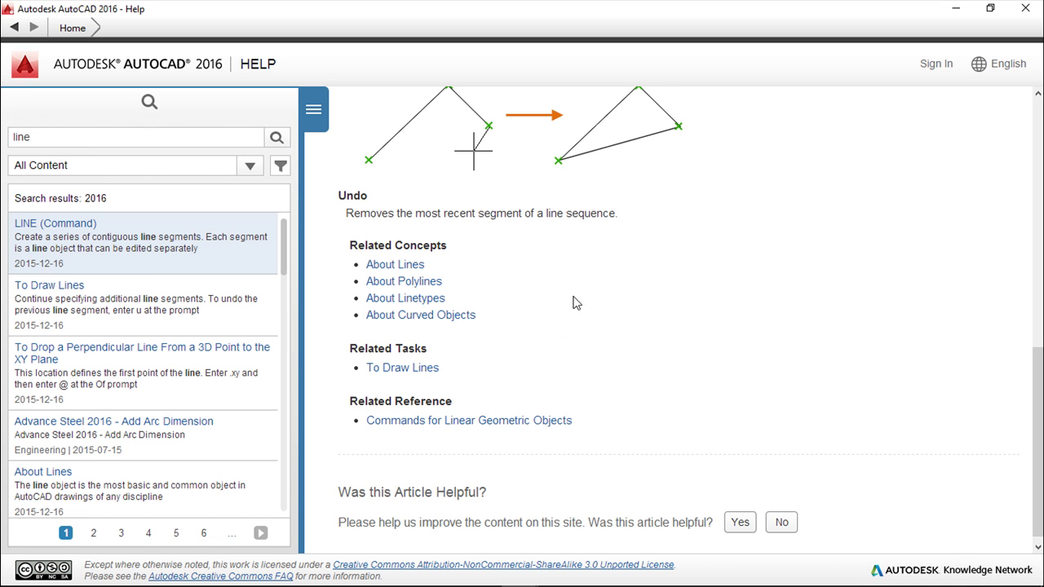
scroll(591, 294, up, 1)
scroll(589, 290, up, 5)
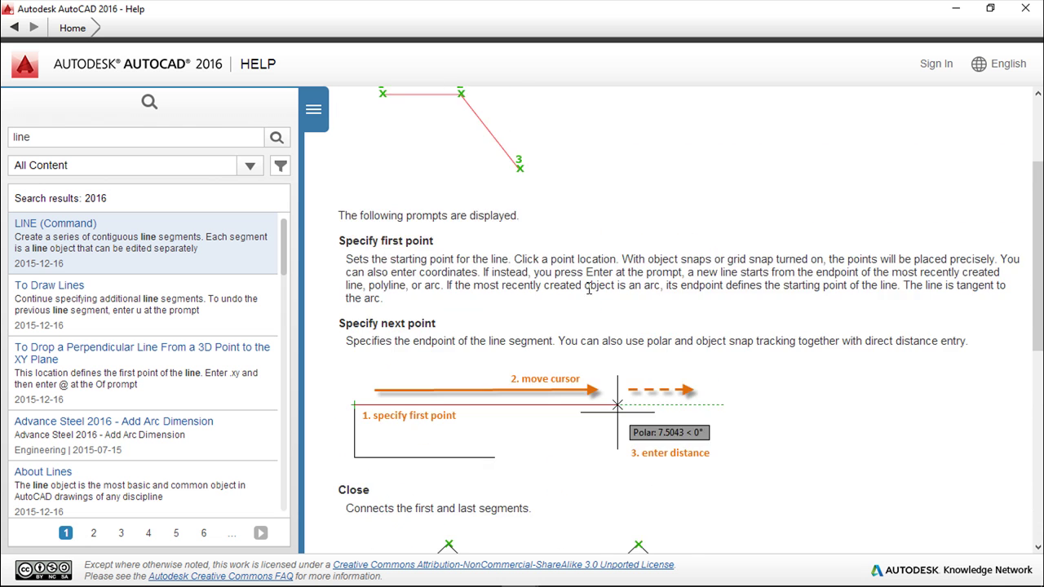
scroll(591, 292, up, 2)
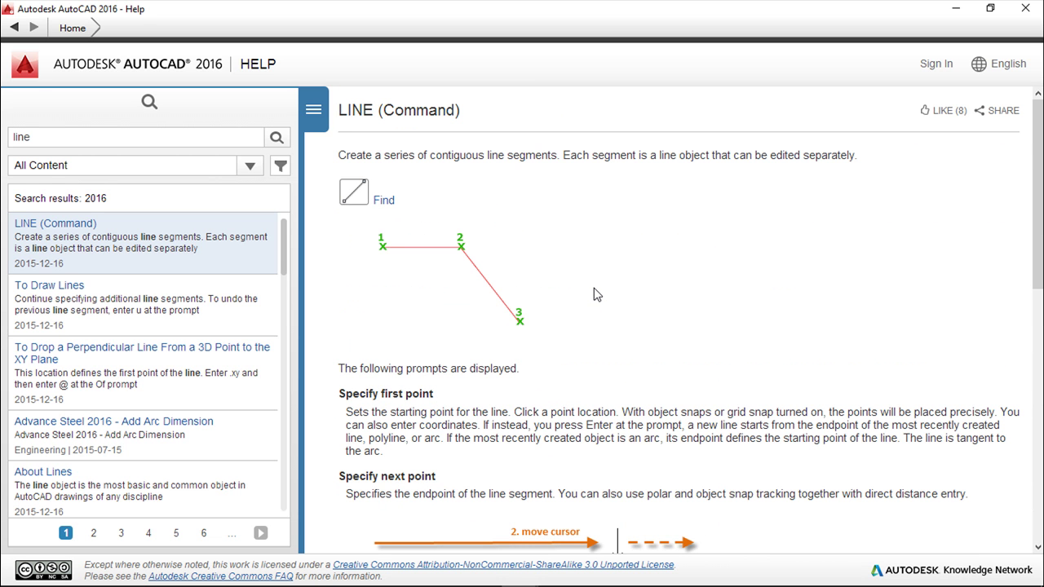